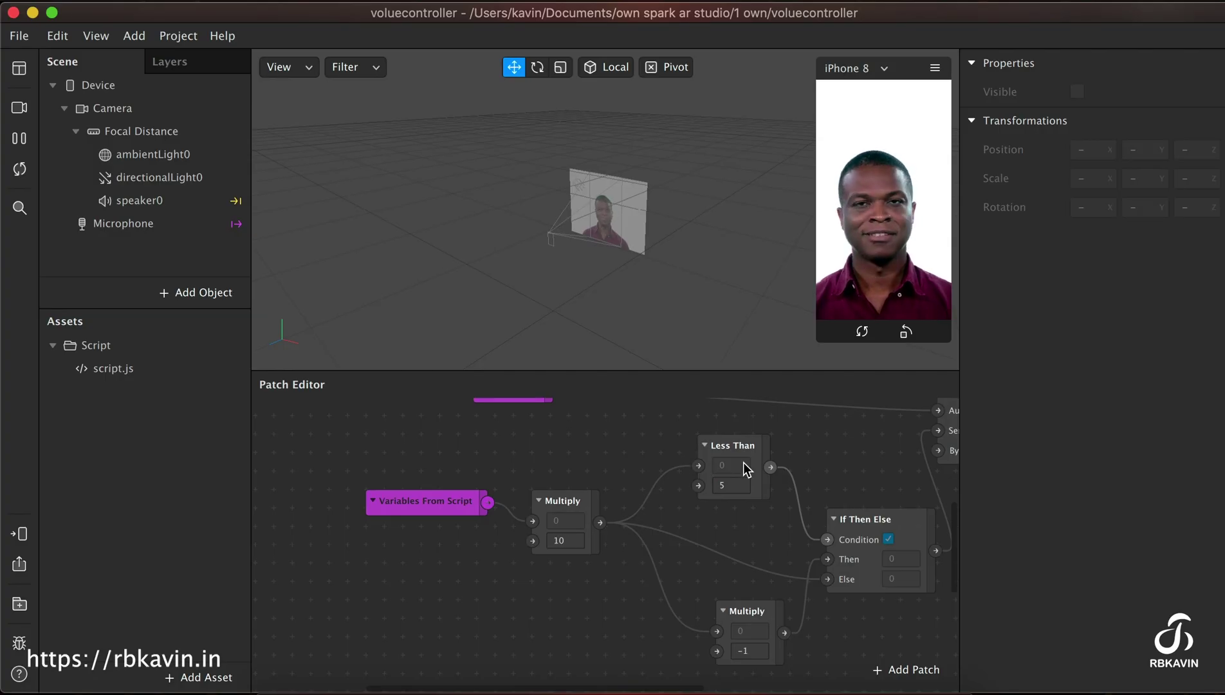
scroll(743, 462, down, 3)
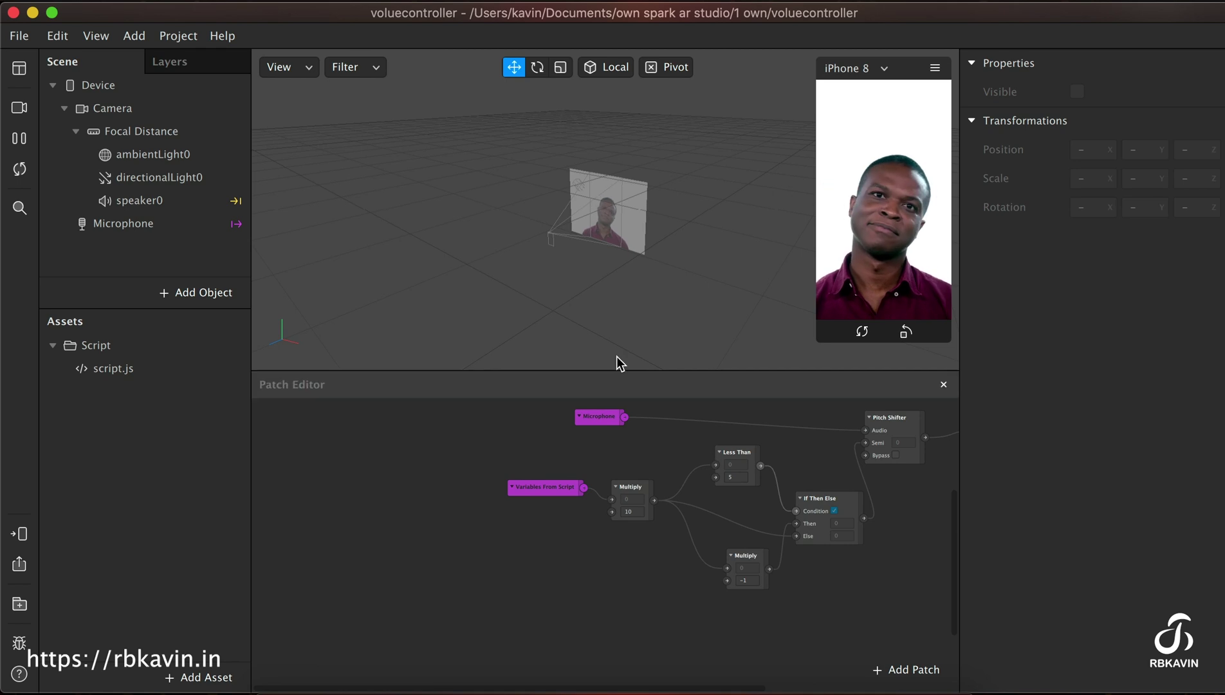
Select script.js in the Assets panel to reveal its From Script number variable 'value'
click(159, 371)
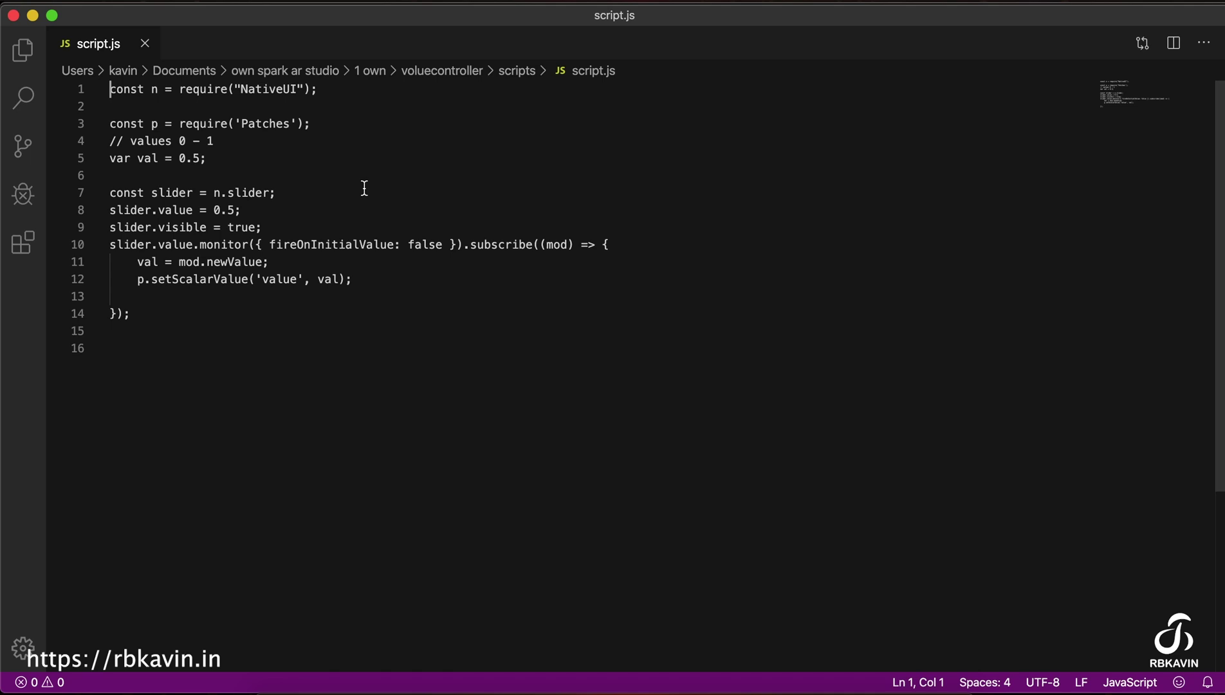
Place the cursor at the end of line 12, p.setScalarValue('value', val)
click(360, 276)
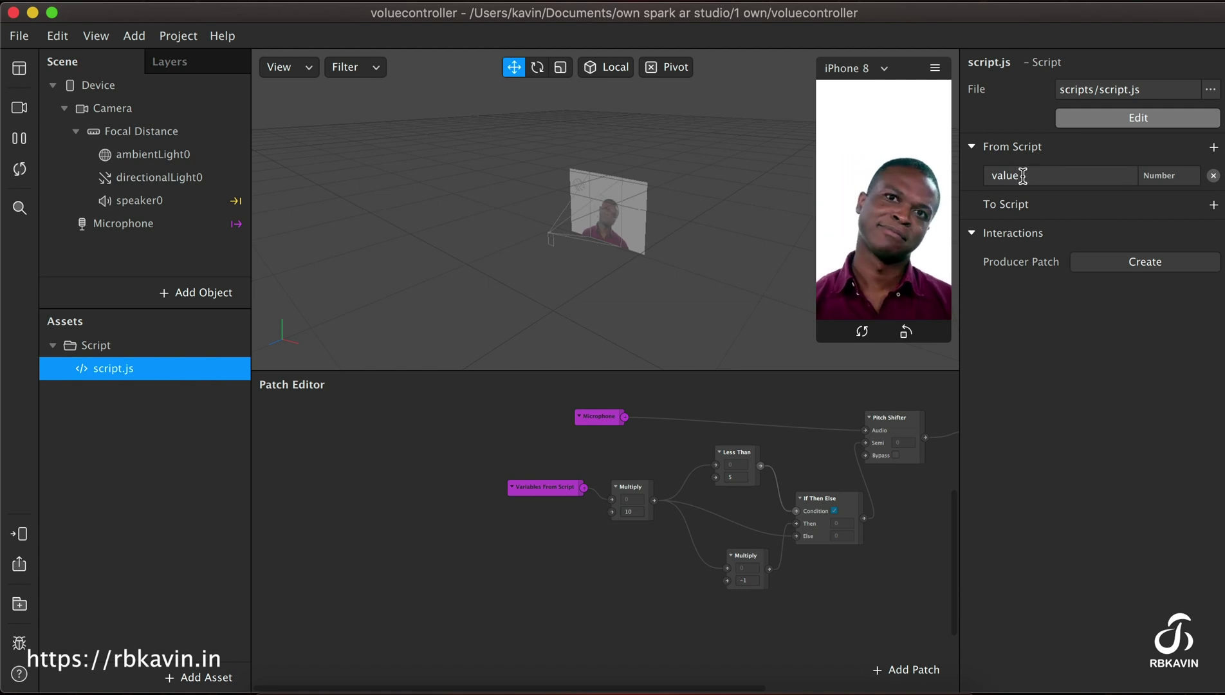
Add script.js to the Patch Editor and move Variables From Script right beside the first Multiply
drag(190, 376, 416, 517)
scroll(616, 515, up, 3)
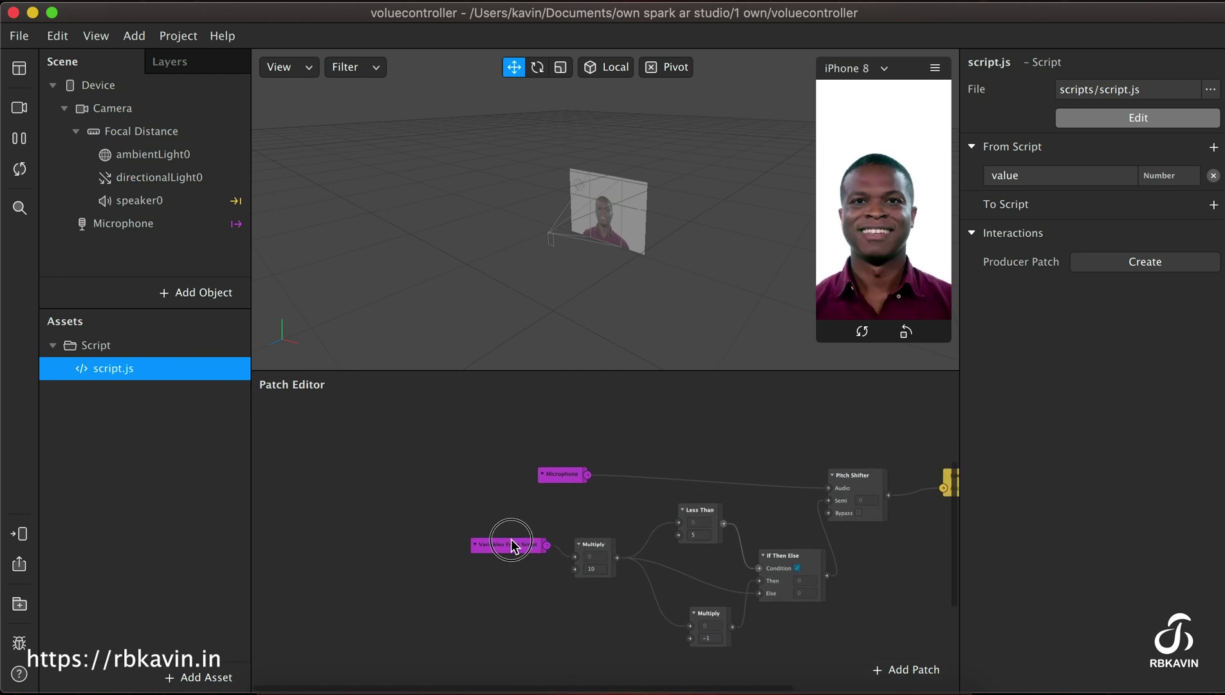
drag(512, 546, 263, 538)
drag(413, 404, 1066, 668)
click(503, 598)
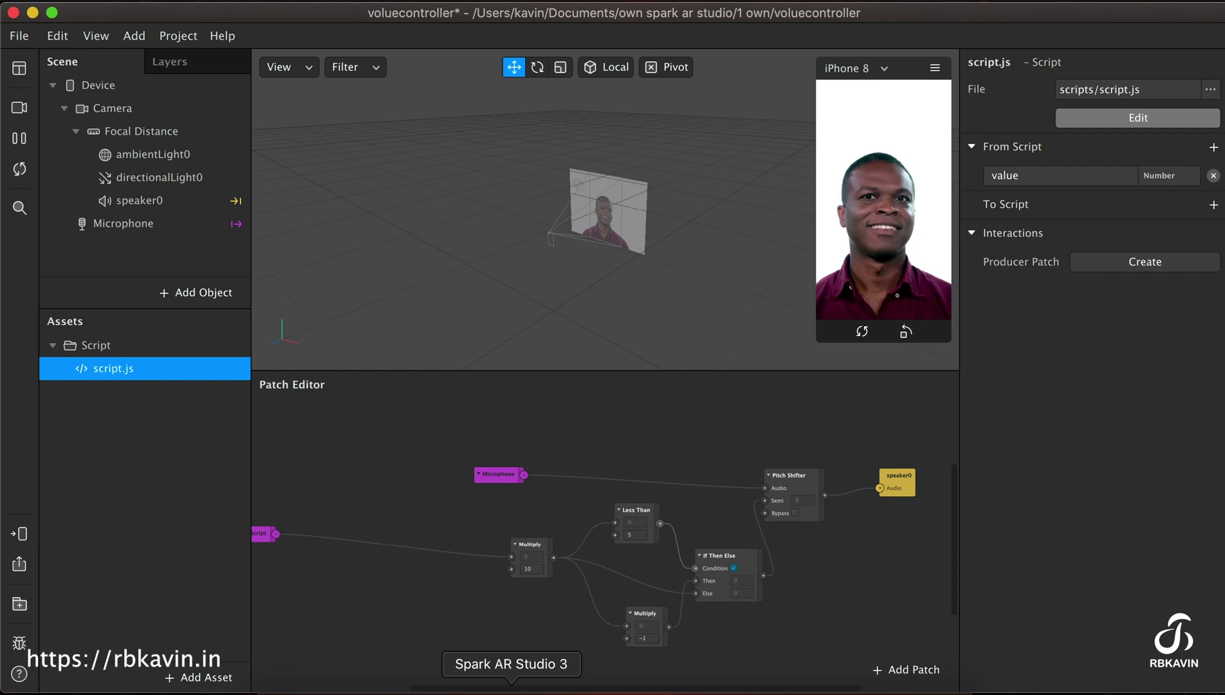
scroll(602, 536, left, 3)
click(364, 540)
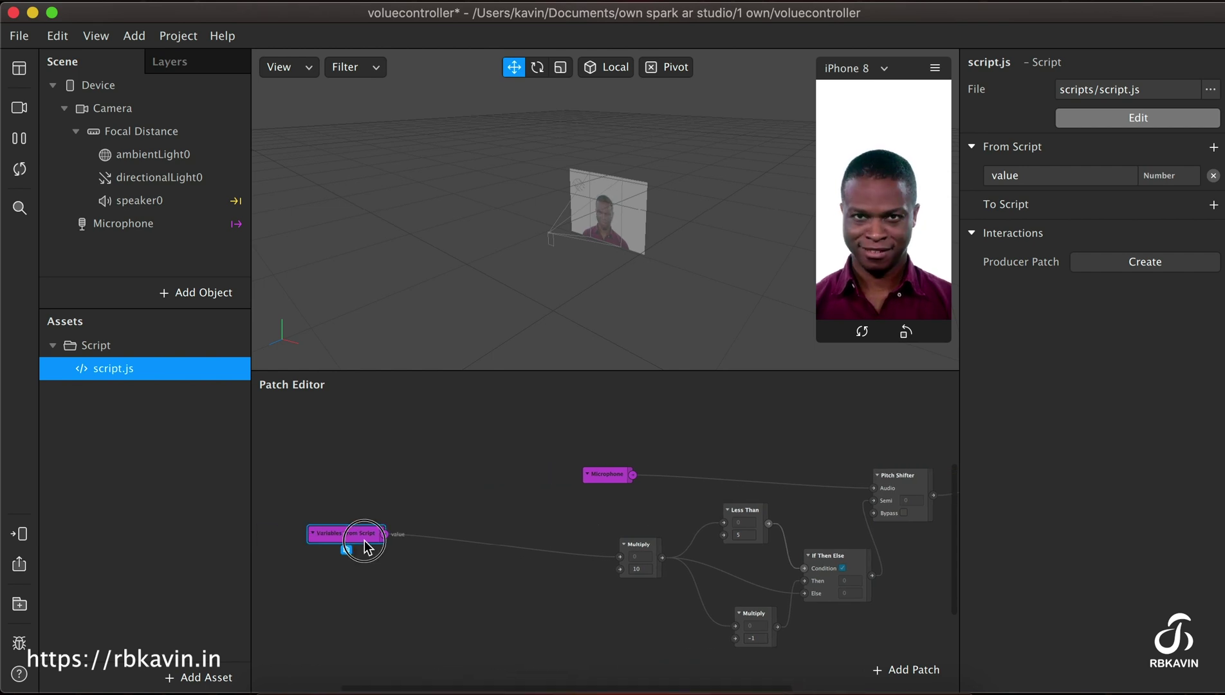
drag(365, 540, 492, 562)
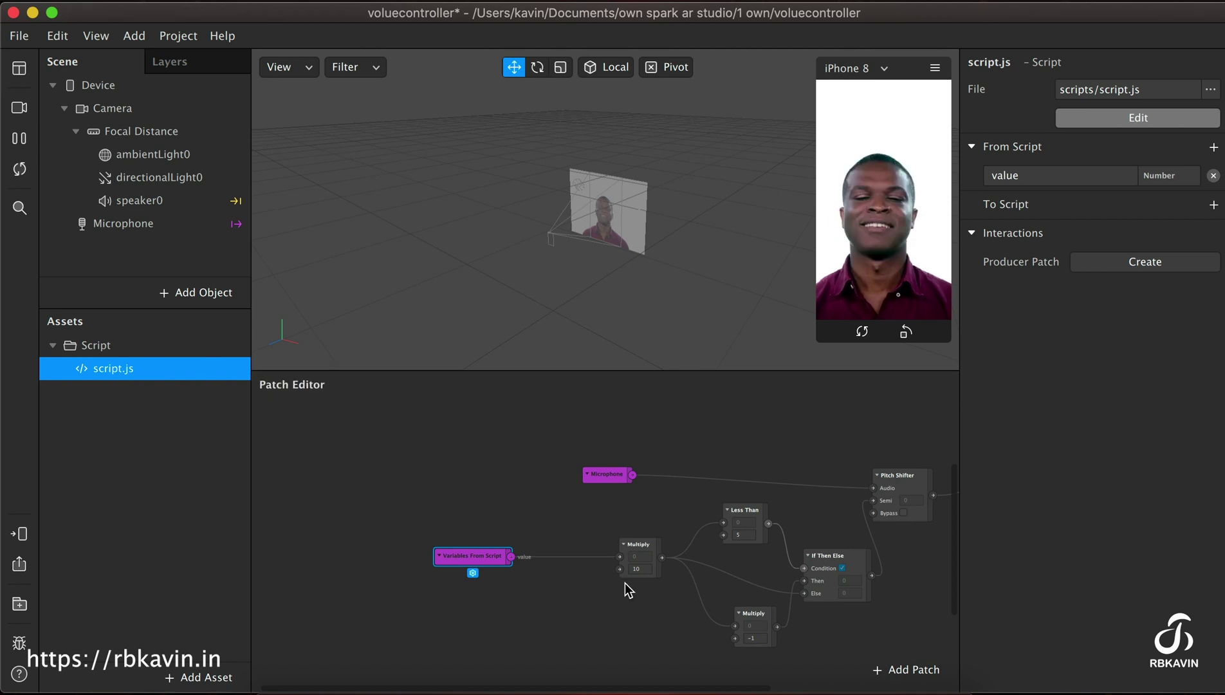
Tighten the layout of the Multiply, Less Than, If Then Else and Microphone patches
drag(651, 545, 565, 553)
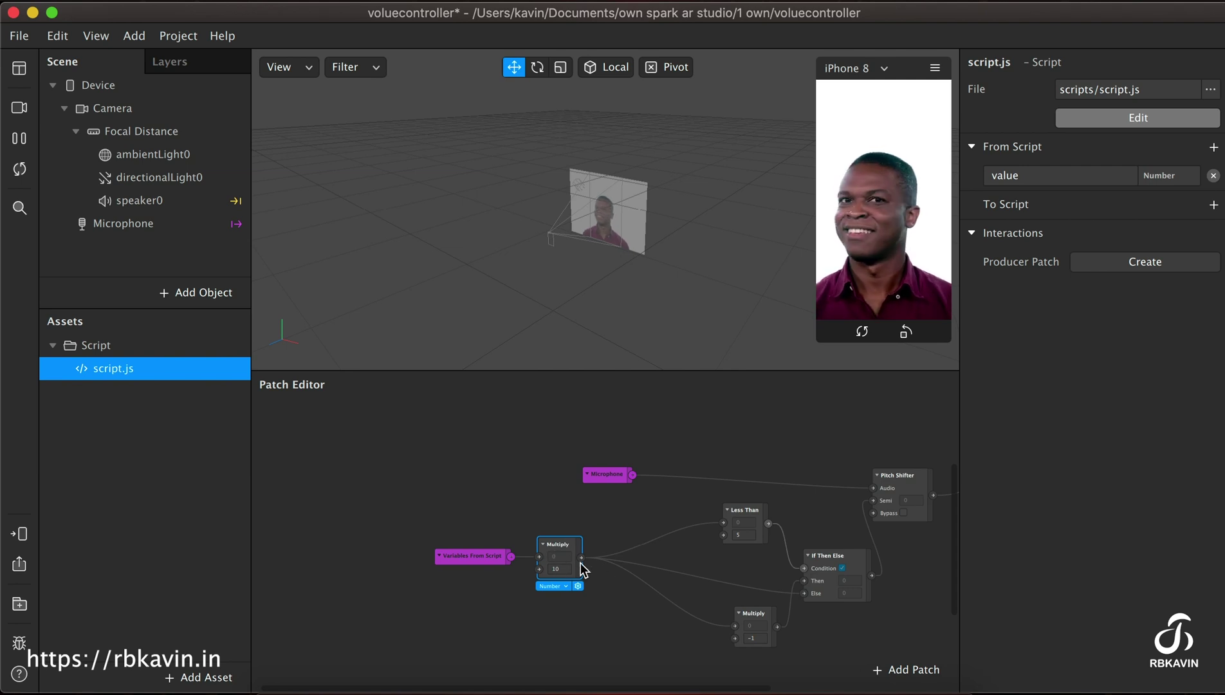
drag(754, 516, 697, 504)
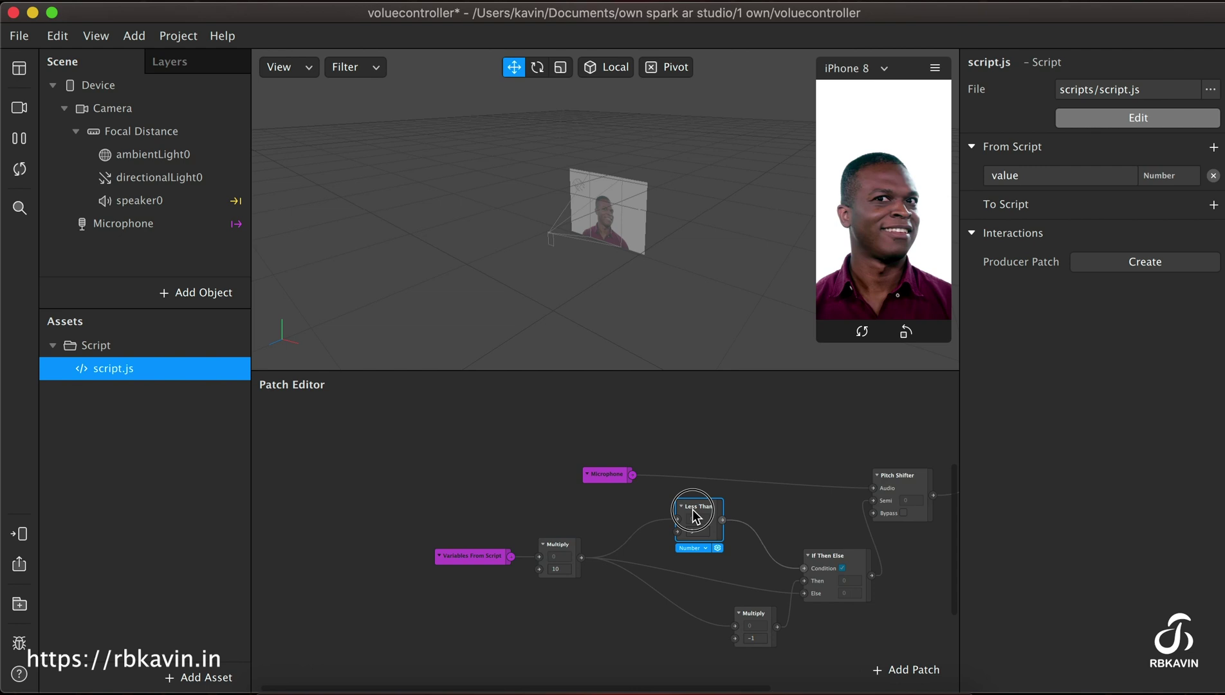
drag(739, 623, 695, 611)
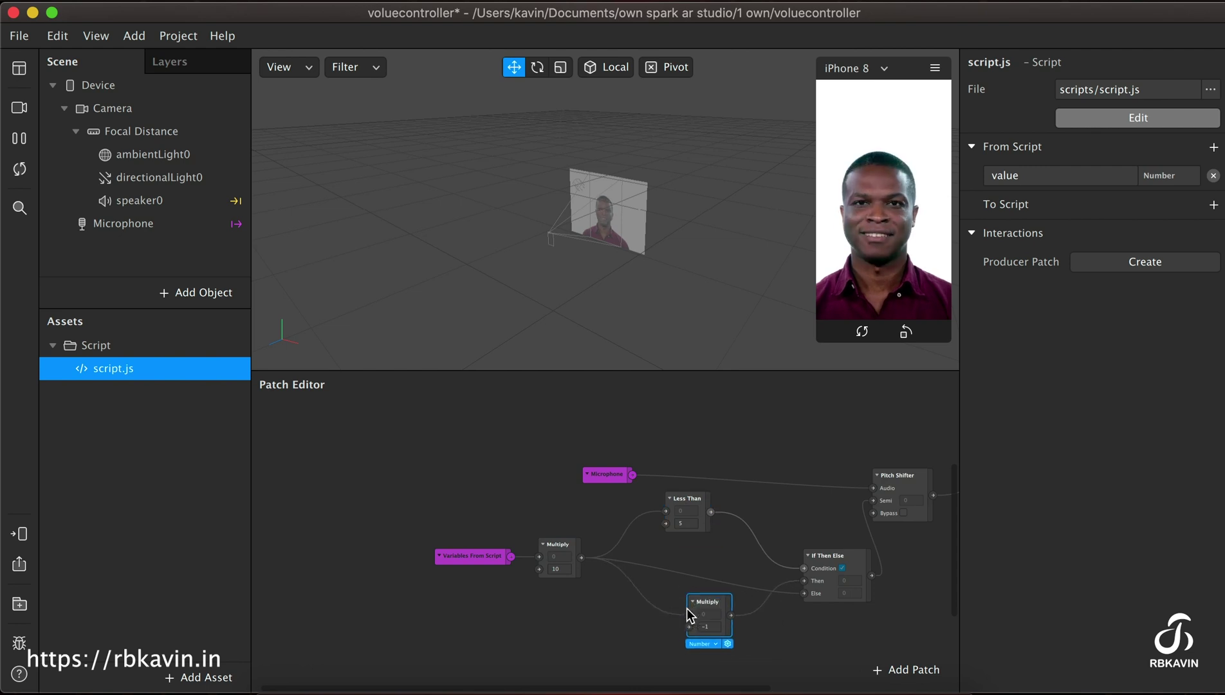
drag(828, 557, 803, 545)
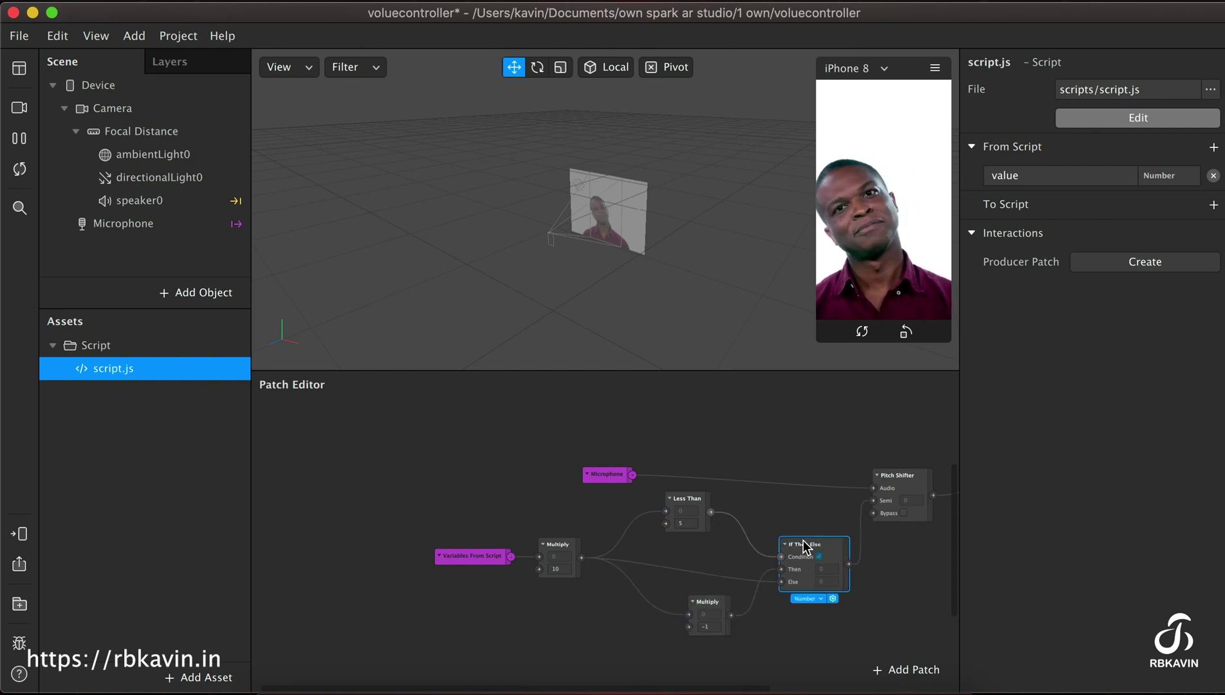
click(627, 479)
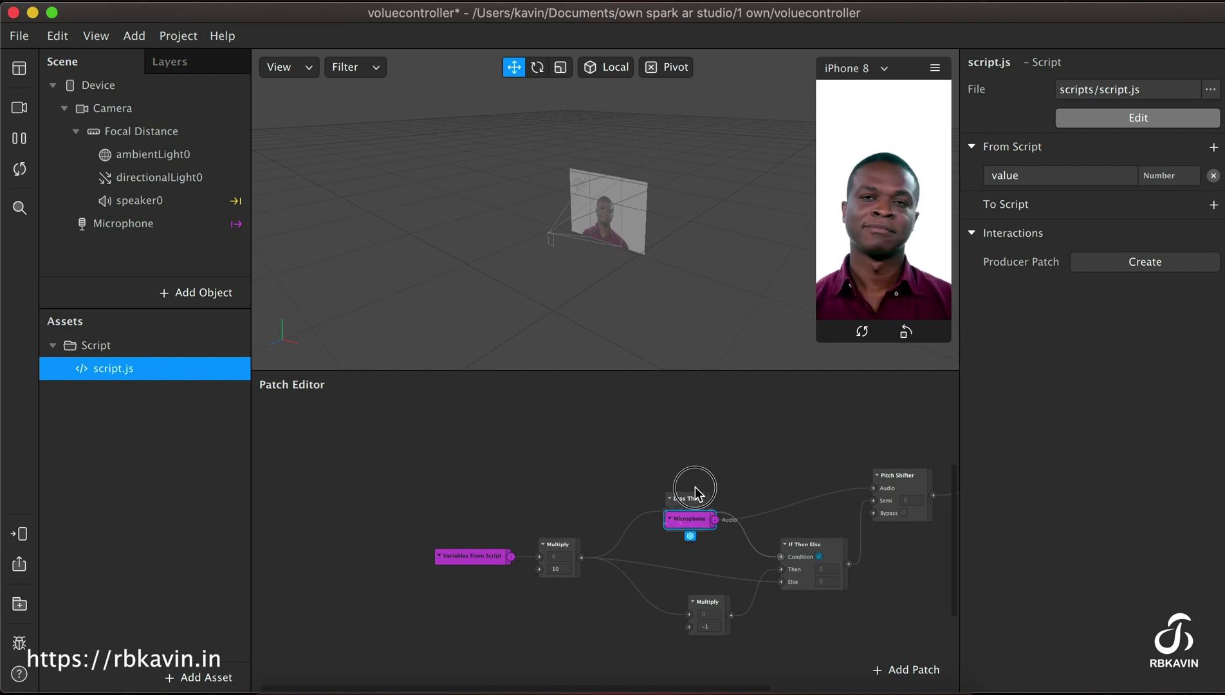
drag(612, 475, 603, 406)
Set the Less Than comparison value to 5 and align If Then Else and the −1 Multiply
click(713, 527)
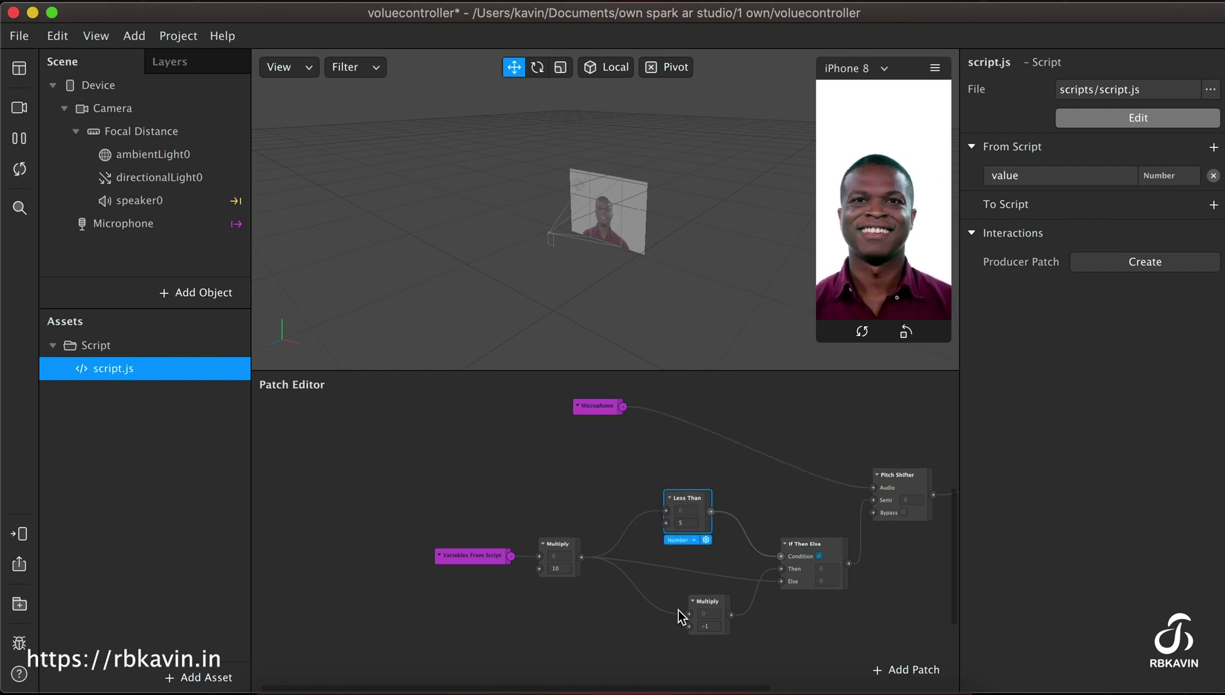
click(701, 609)
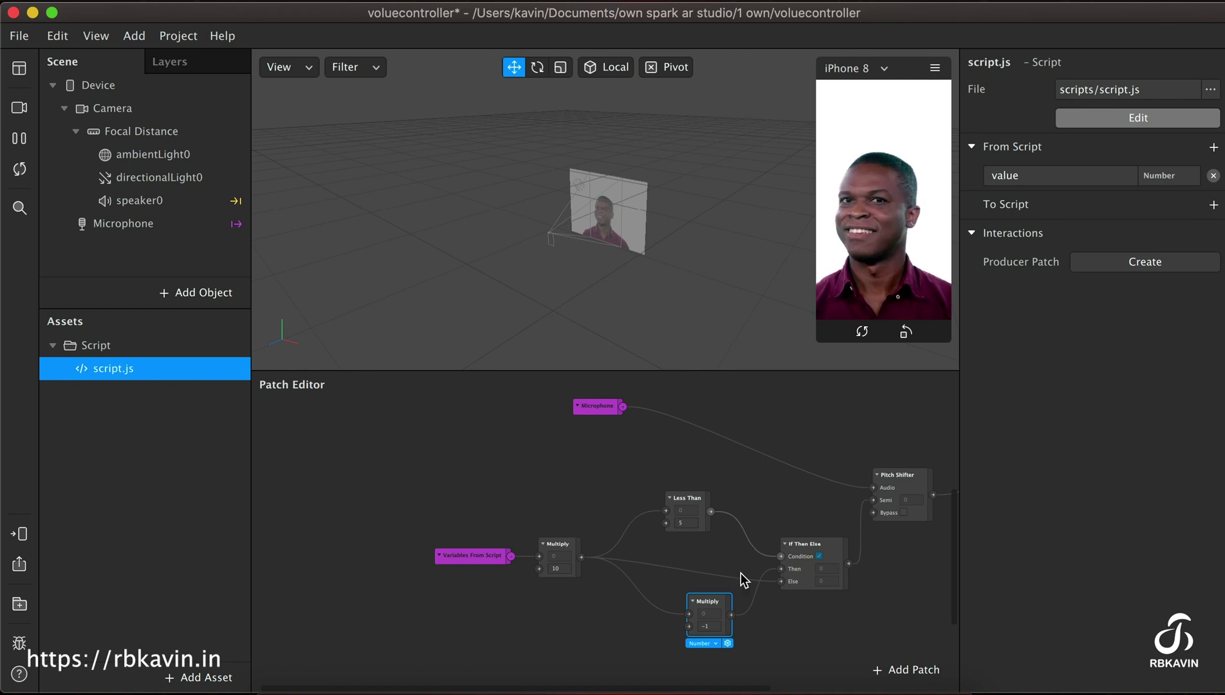
click(712, 566)
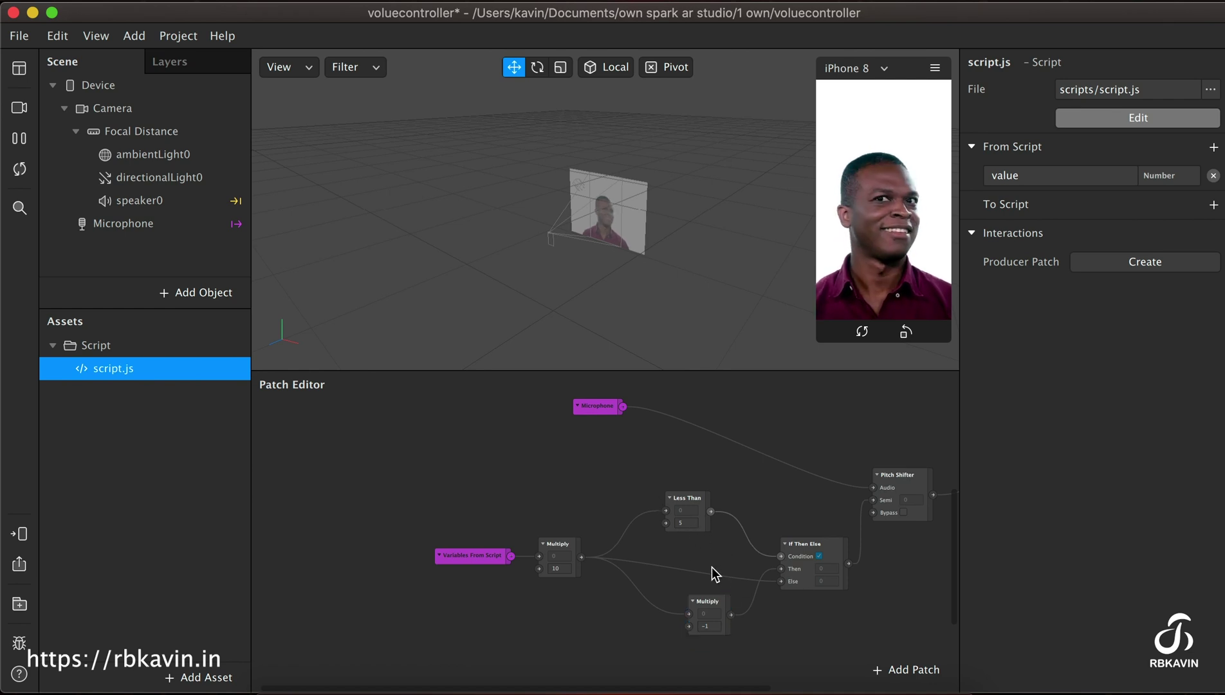
drag(719, 601, 707, 601)
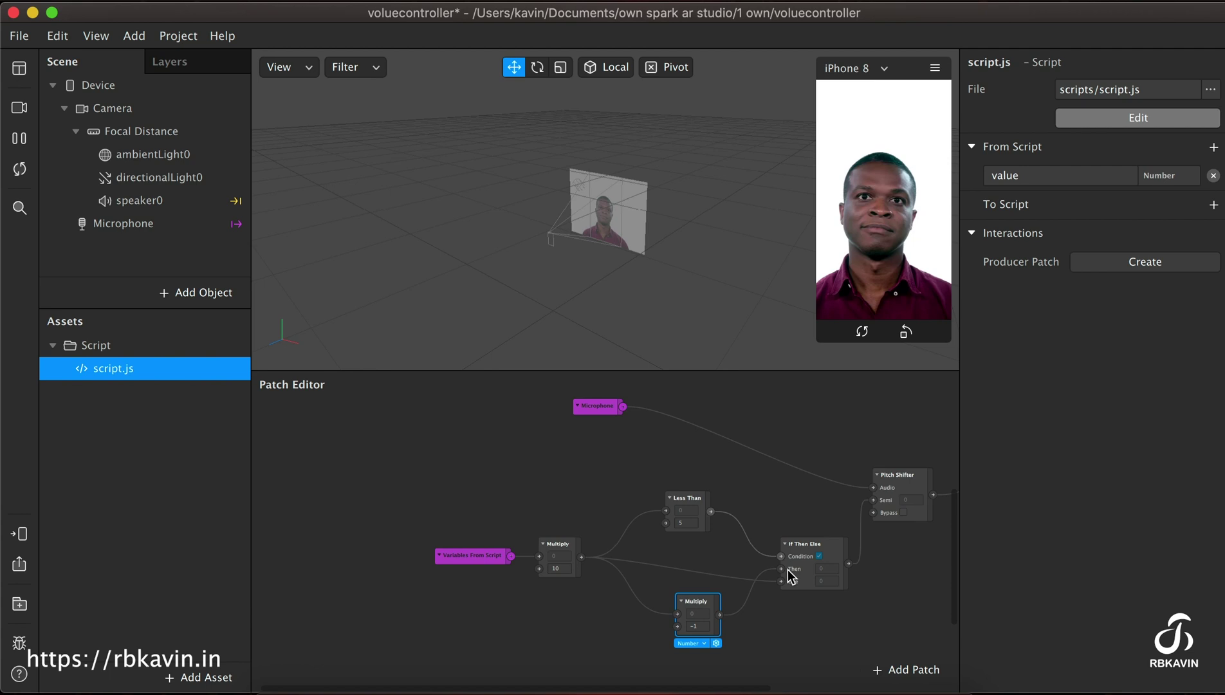
click(688, 500)
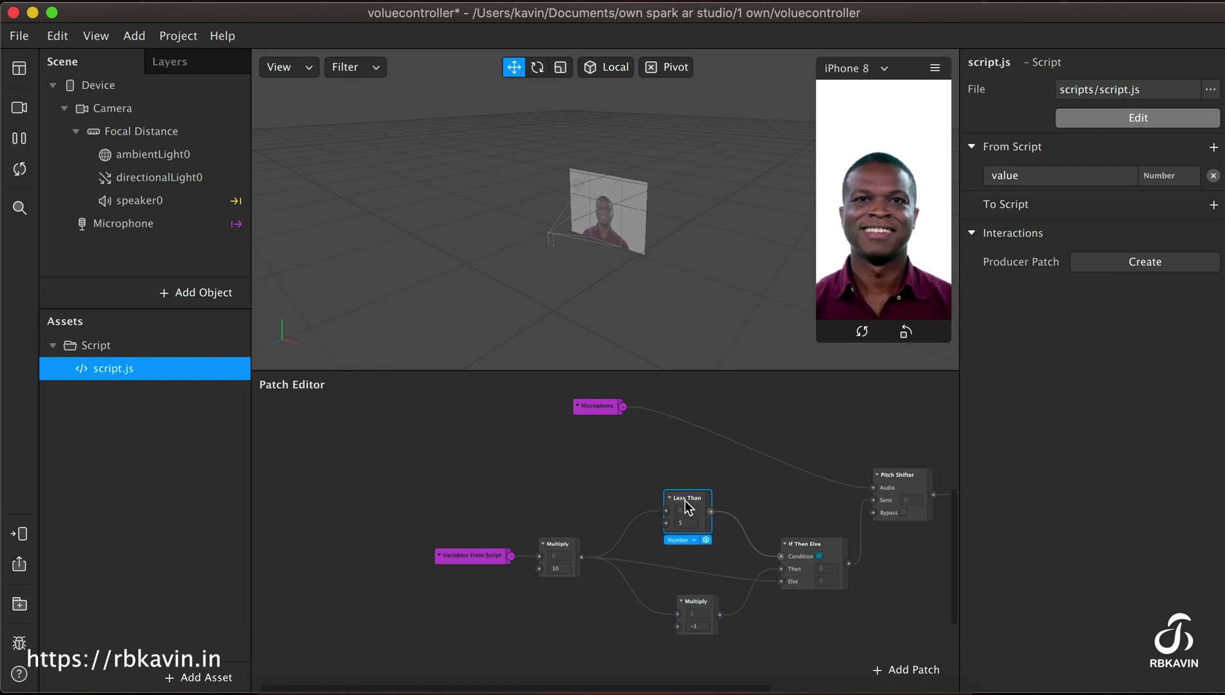
click(680, 523)
text(1)
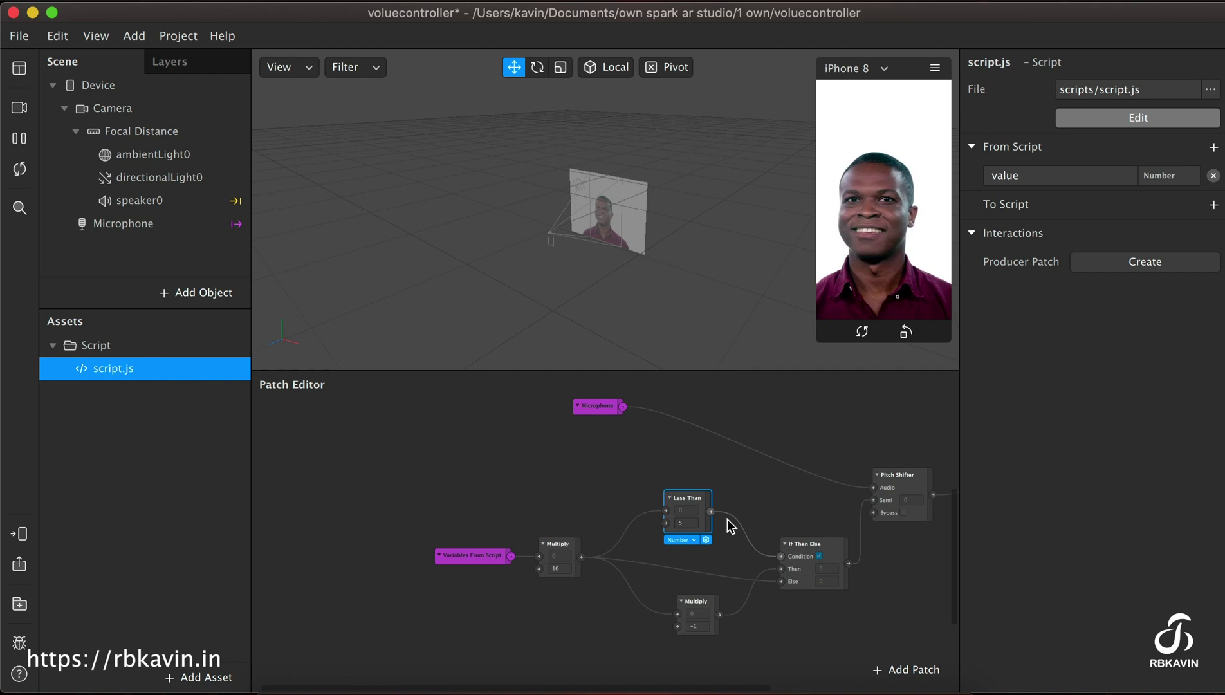
drag(803, 564, 768, 542)
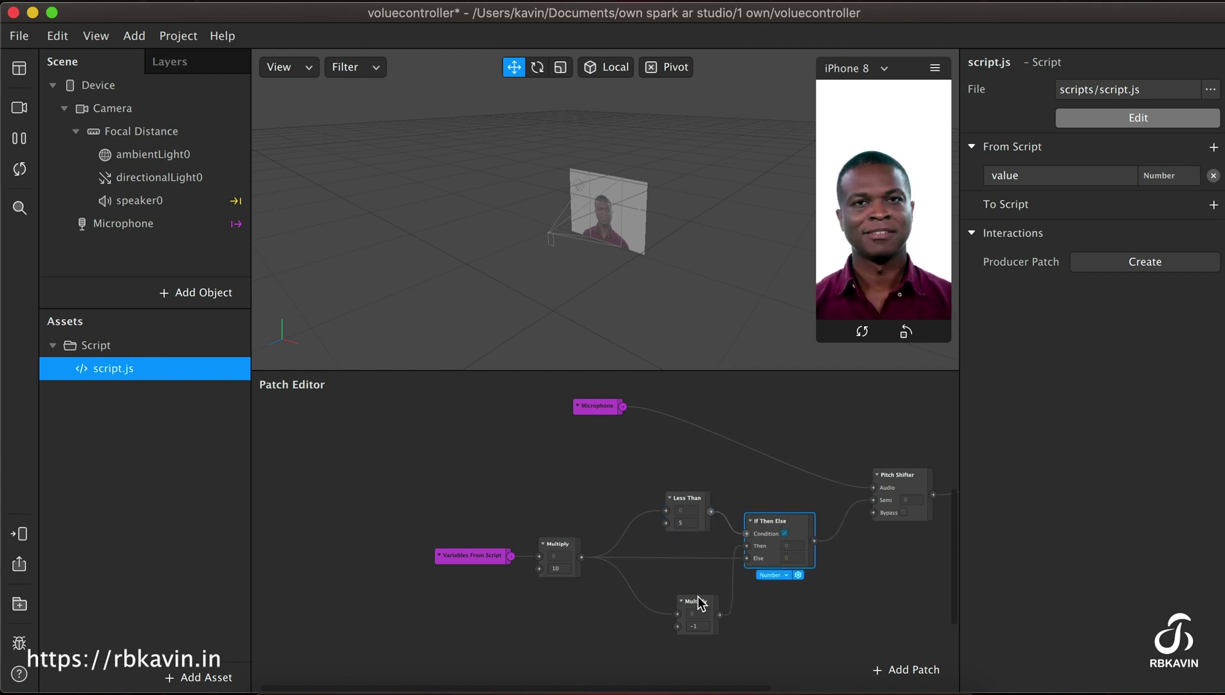
drag(701, 610, 686, 587)
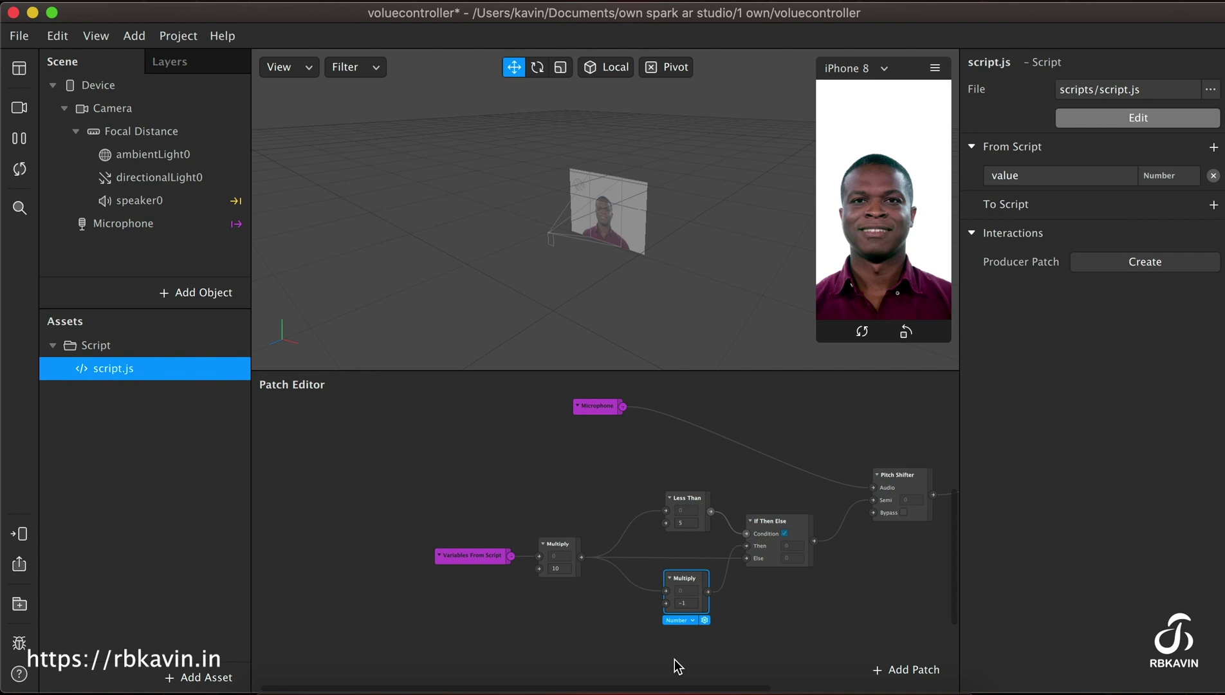
scroll(794, 669, right, 5)
scroll(761, 615, up, 3)
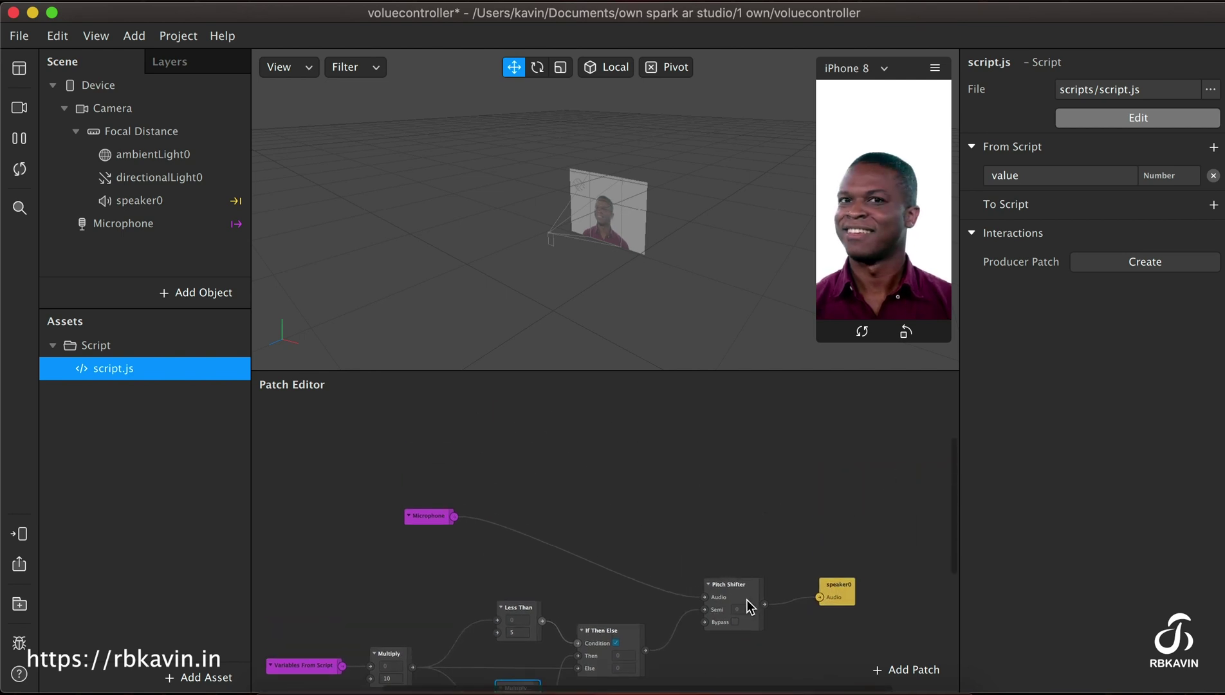
scroll(739, 582, down, 3)
scroll(749, 541, down, 2)
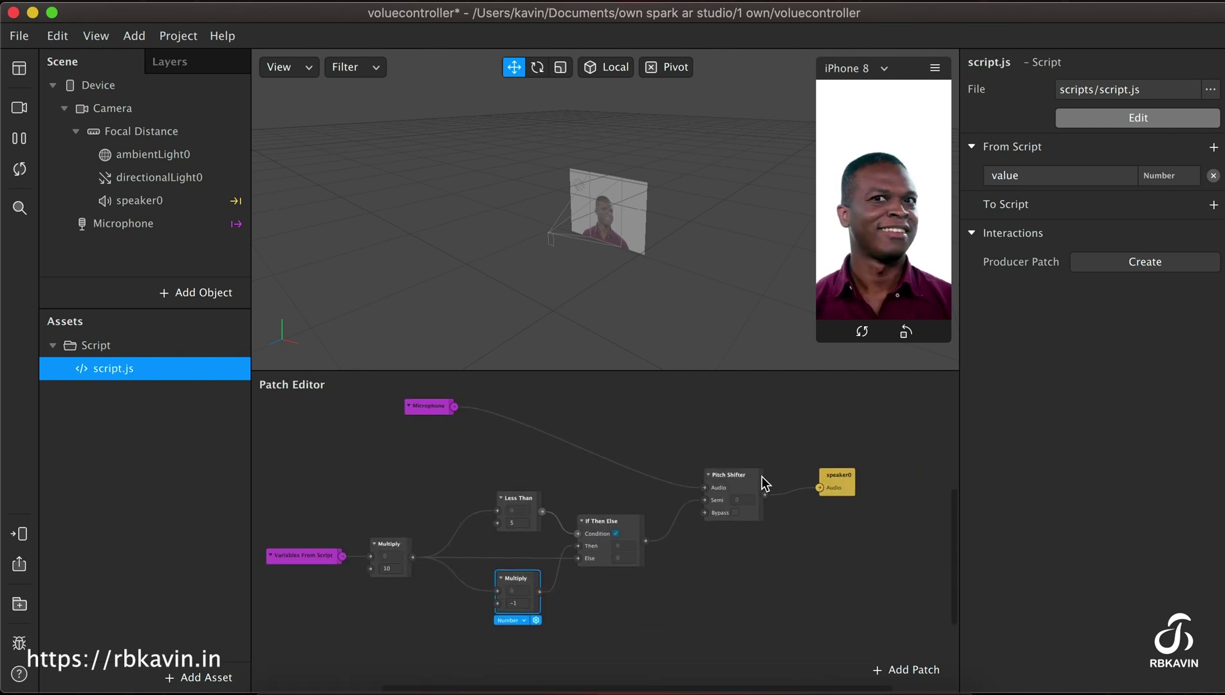
Shift the Microphone patch right and bring the scene's Microphone into the patch graph
click(573, 449)
drag(422, 414, 502, 436)
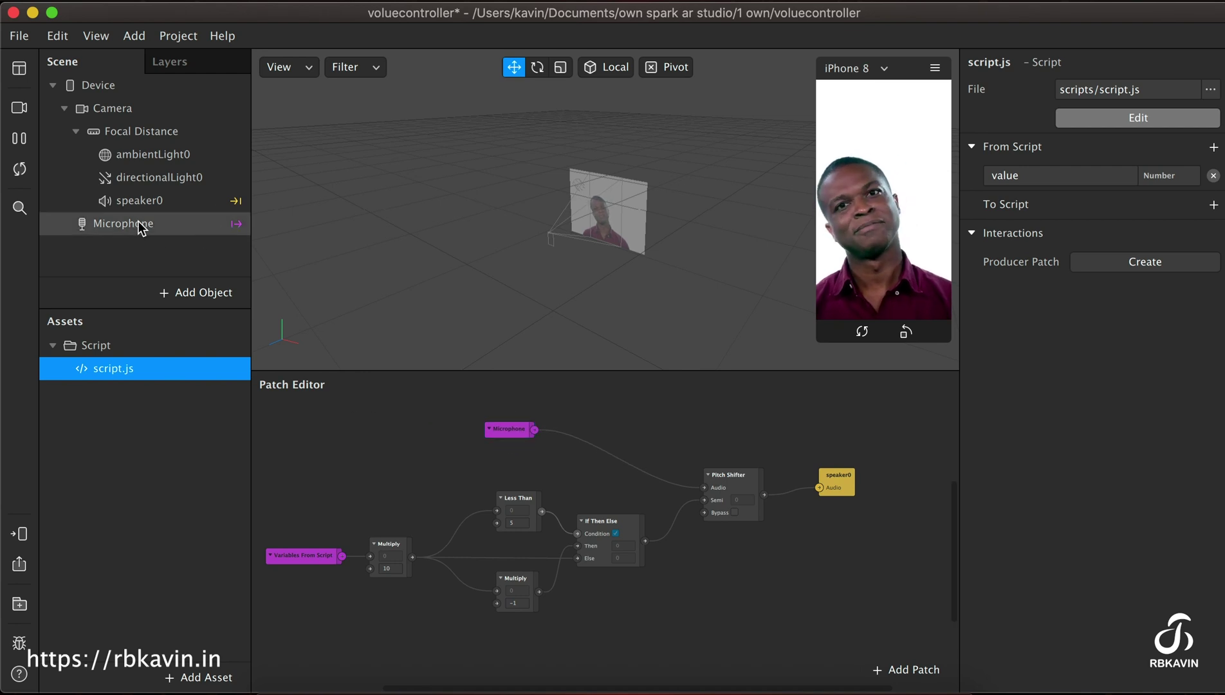
mouse_move(219, 226)
mouse_down()
mouse_move(399, 409)
mouse_move(401, 431)
mouse_up()
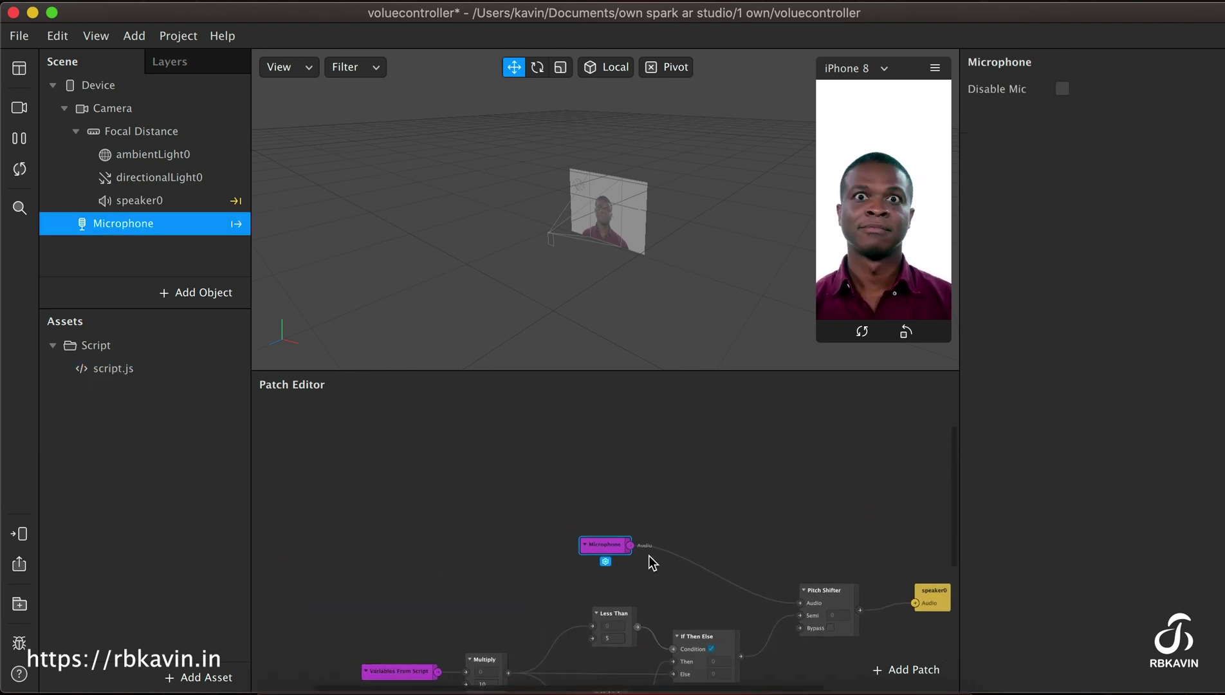
scroll(649, 562, down, 3)
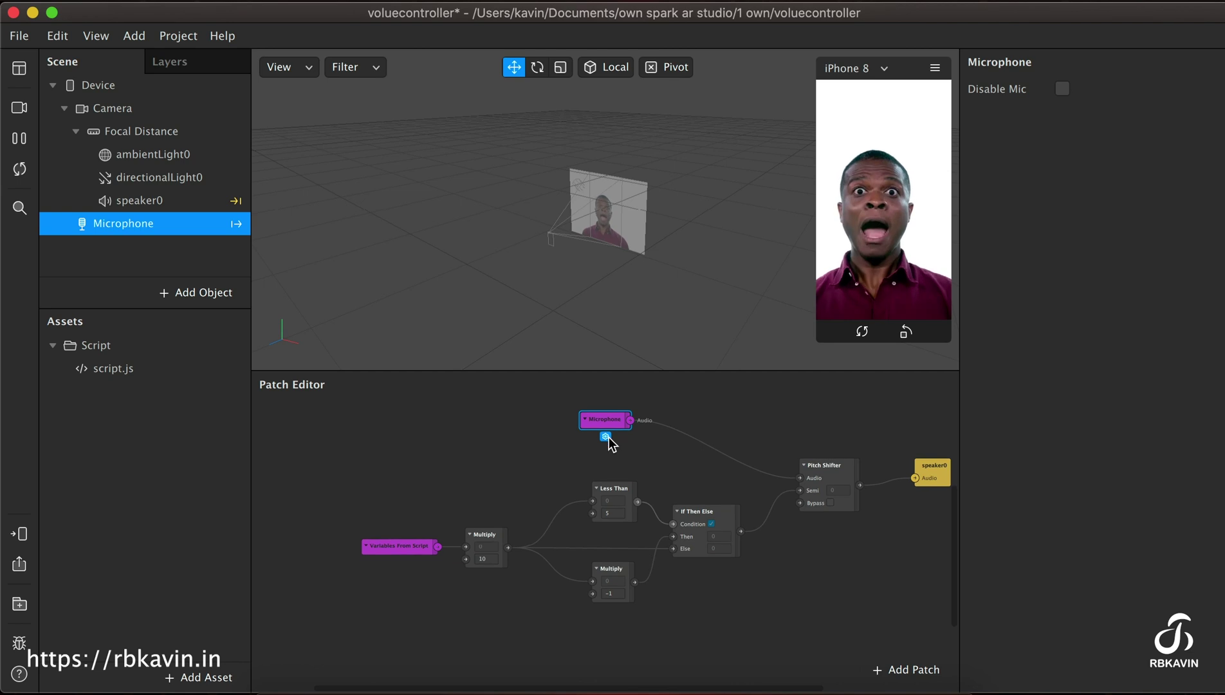
Check the Microphone and Pitch Shifter patches in the speaker0 audio chain
click(640, 438)
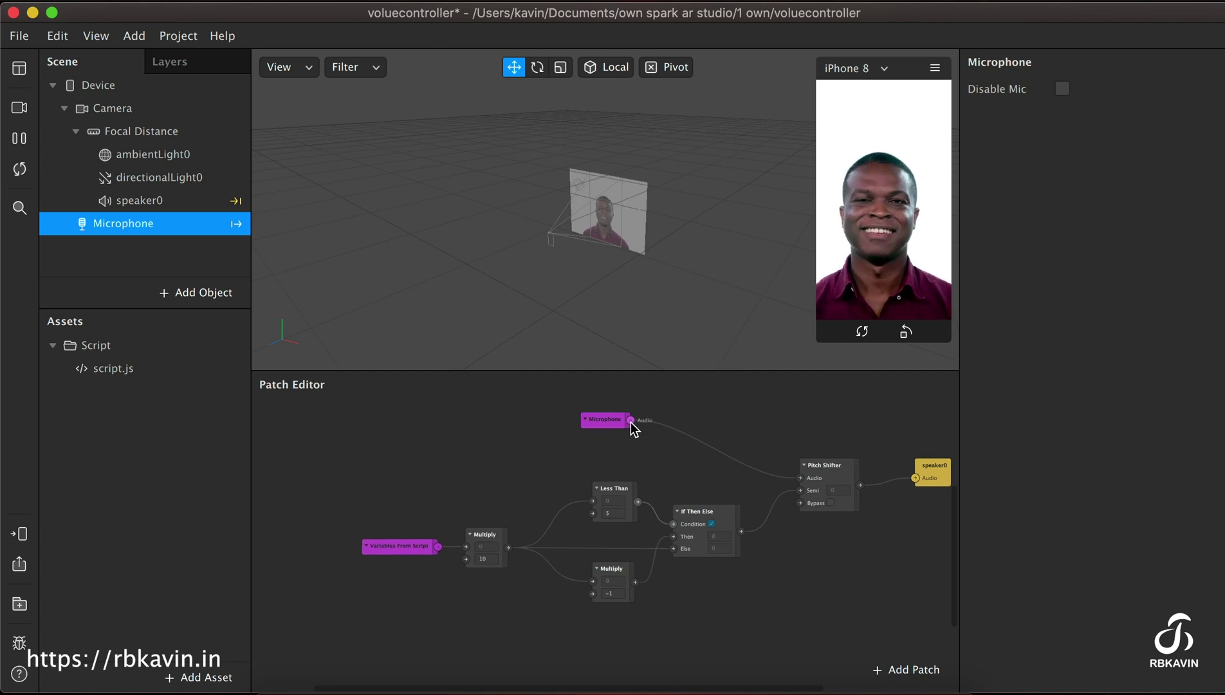
click(819, 474)
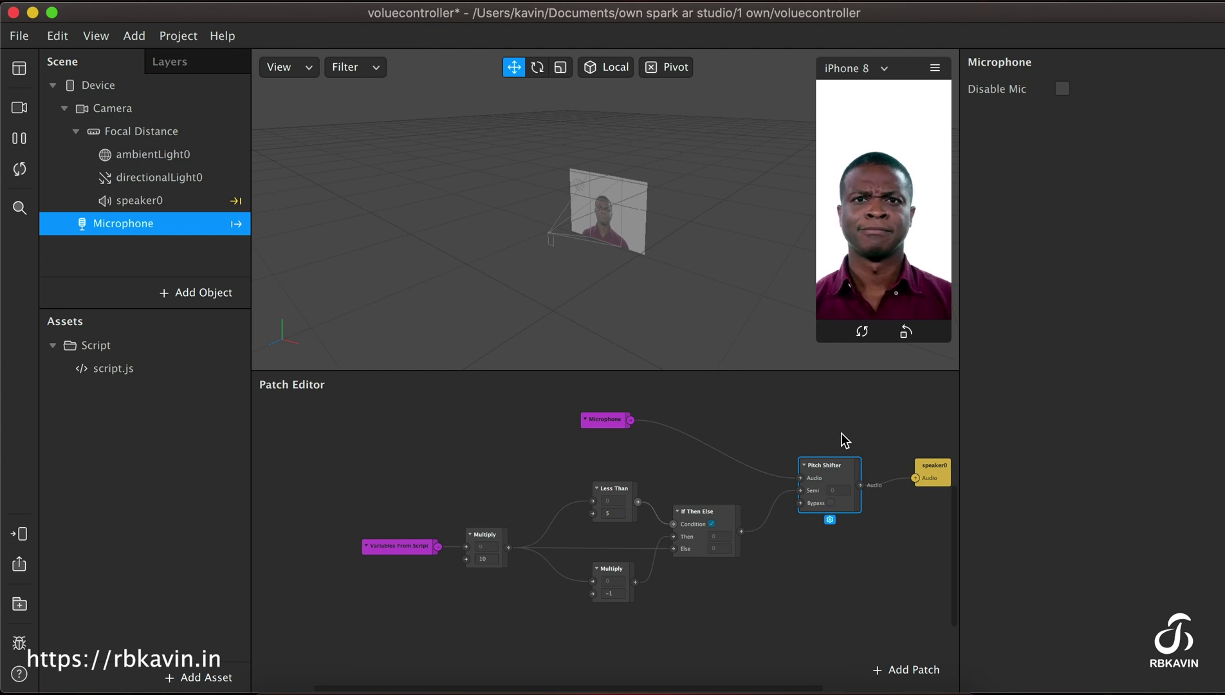
click(809, 532)
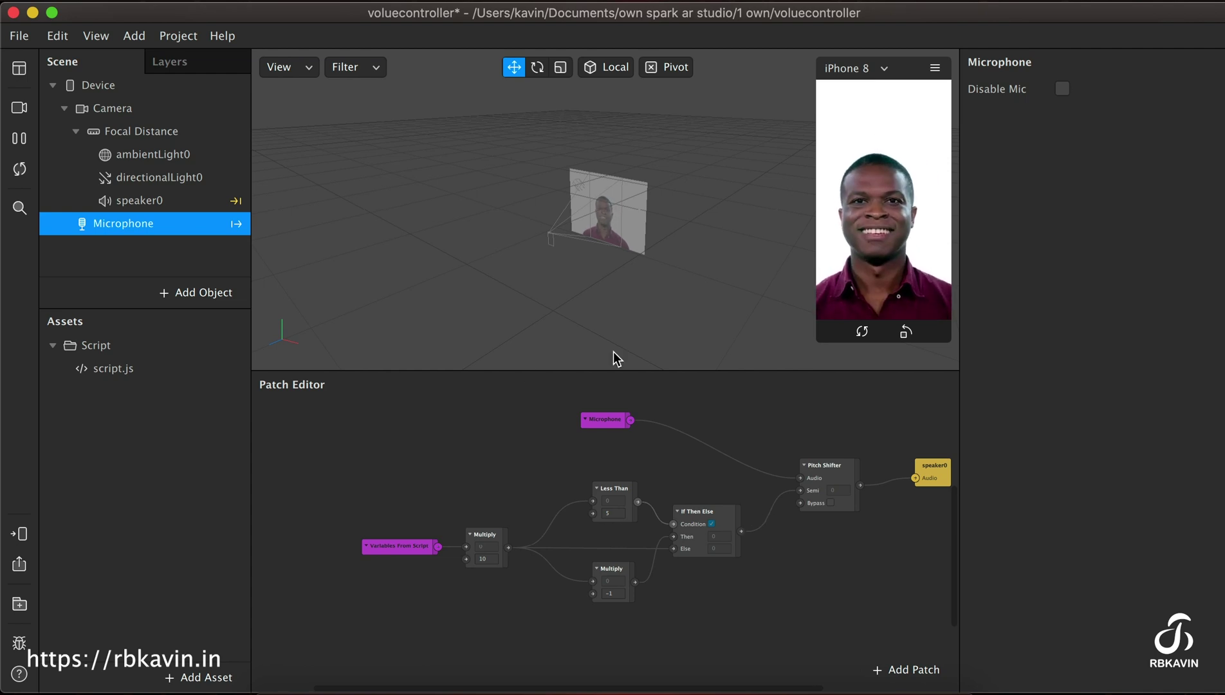
Select and clear the Multiply, Less Than and If Then Else patches, then inspect speaker0
click(372, 548)
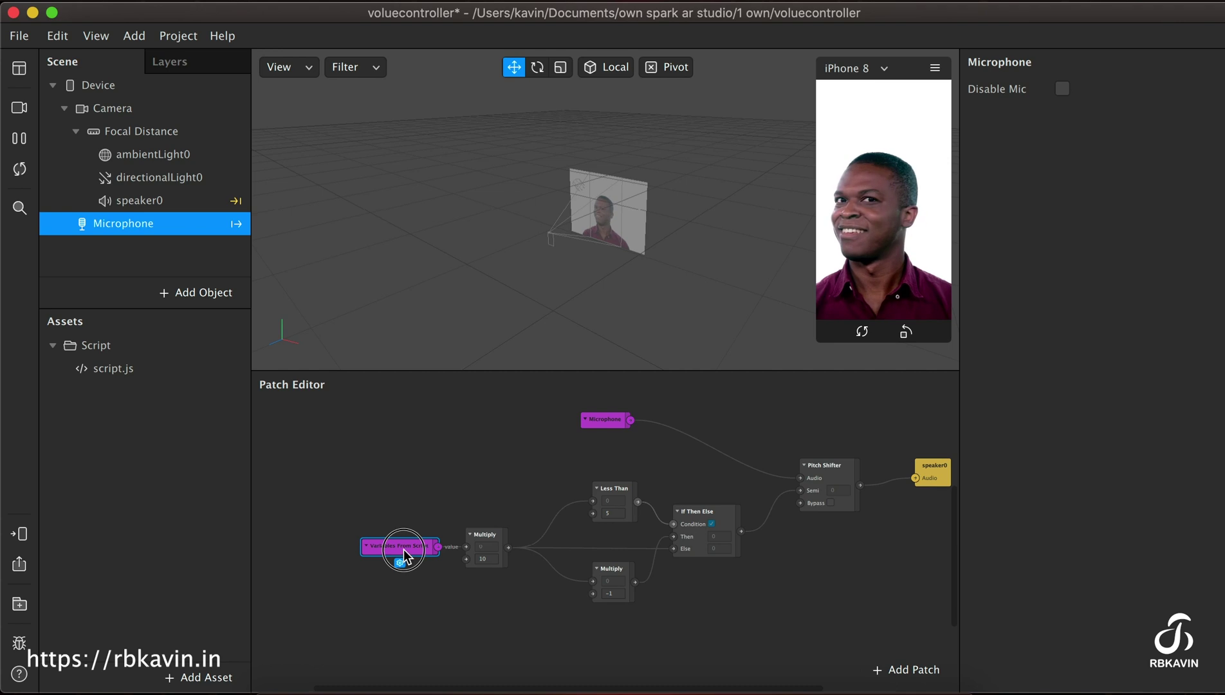
click(399, 565)
mouse_move(731, 615)
mouse_down()
mouse_move(502, 504)
mouse_move(447, 441)
mouse_up()
click(448, 441)
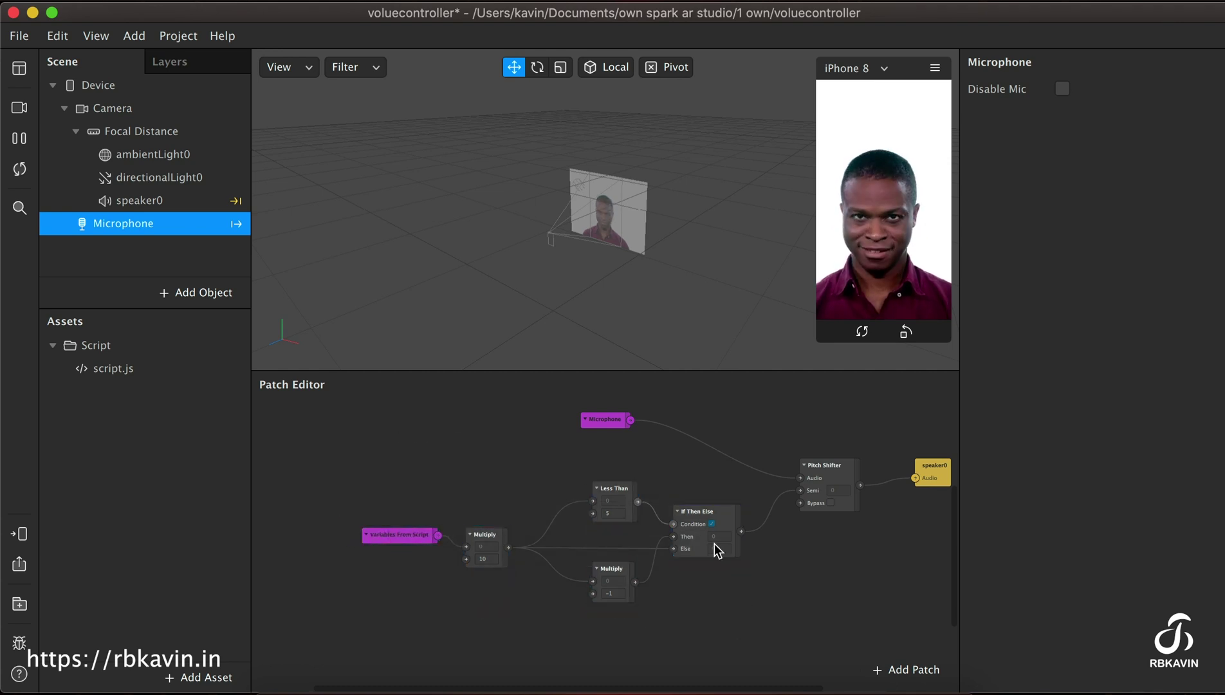
drag(582, 687, 648, 687)
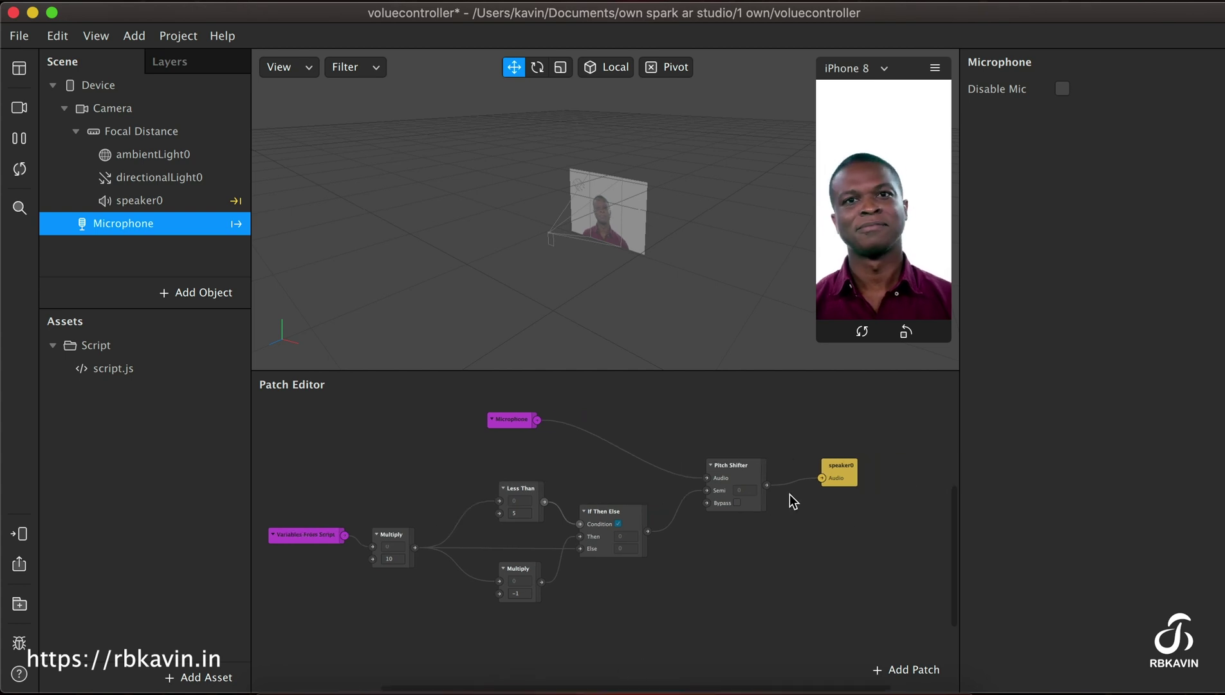
click(130, 202)
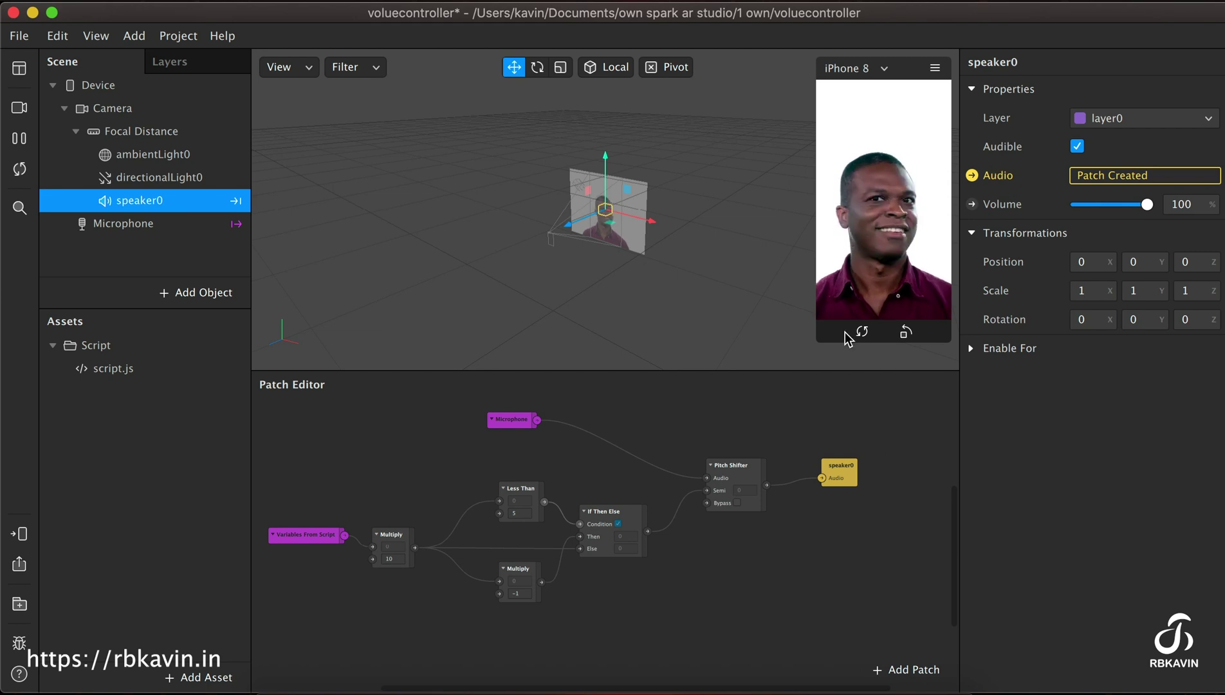
Enlarge the Simulator preview and drag the effect's slider down to its minimum
drag(818, 339, 766, 509)
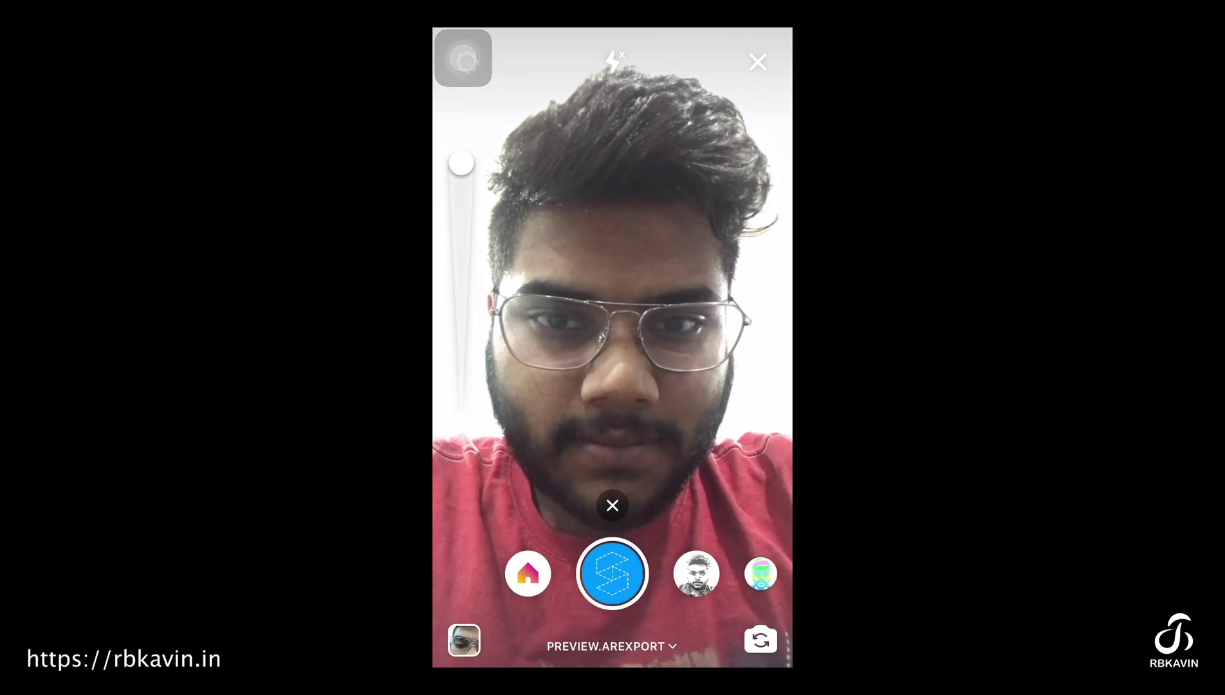
mouse_move(462, 164)
mouse_down()
mouse_move(461, 397)
mouse_move(461, 290)
mouse_up()
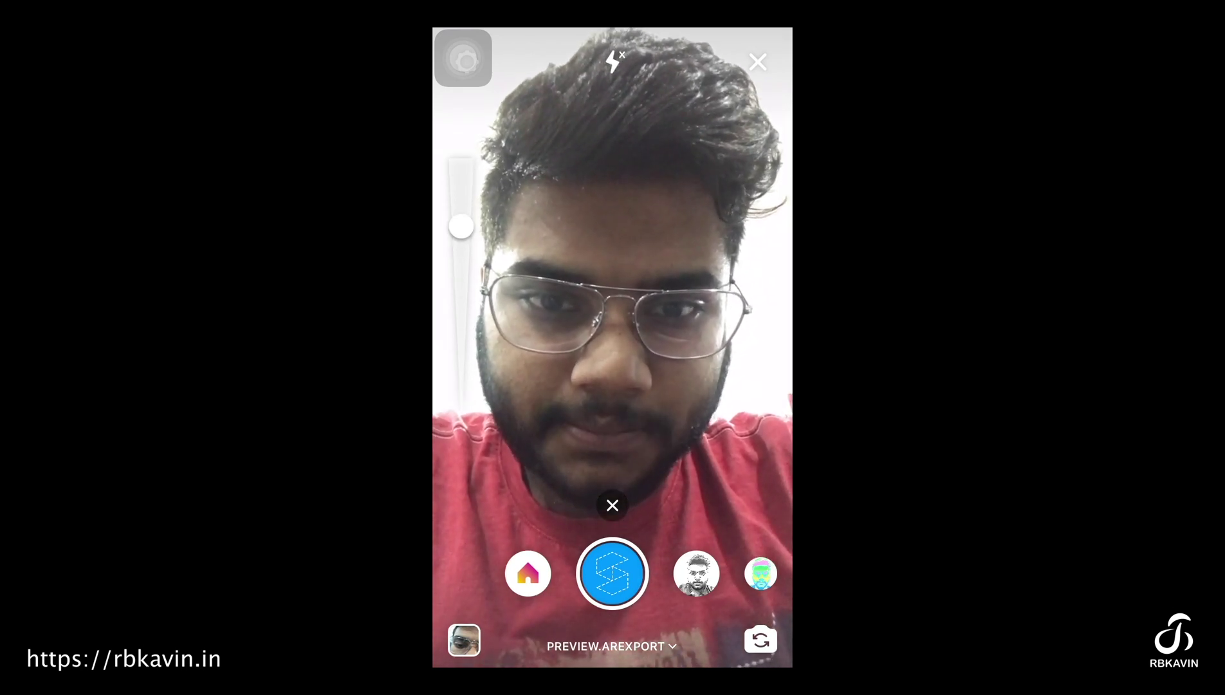